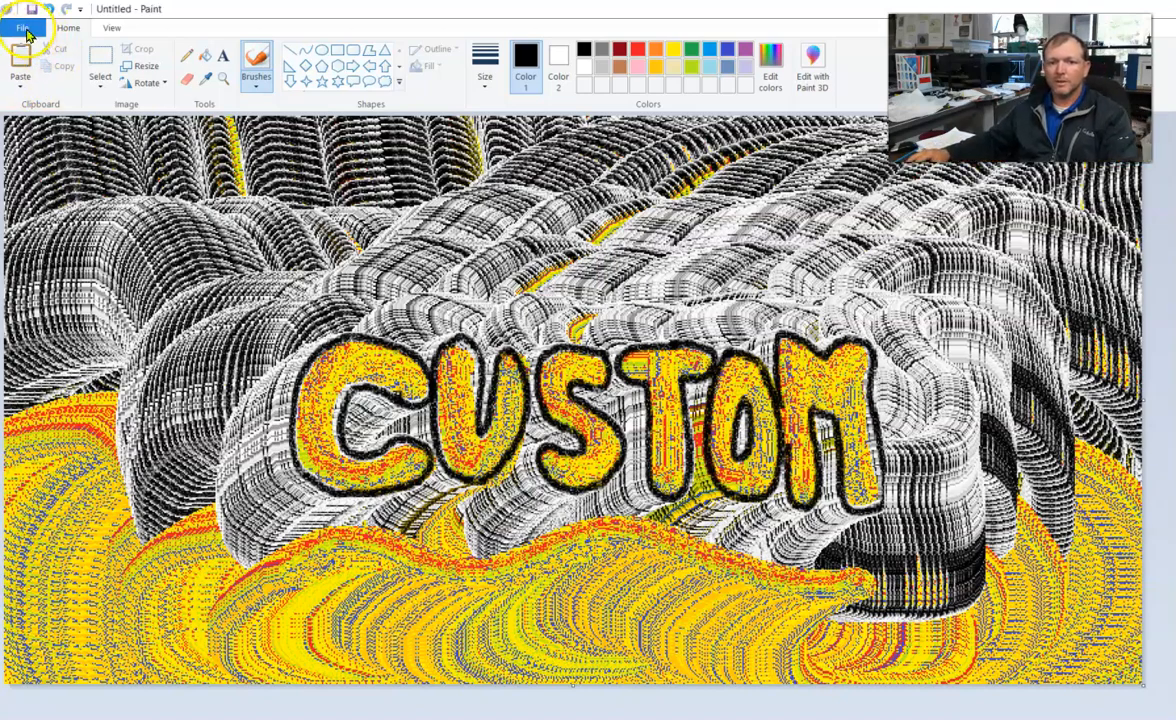
Save the finished CUSTOM picture as a PNG file named custom in the Downloads folder.
click(24, 30)
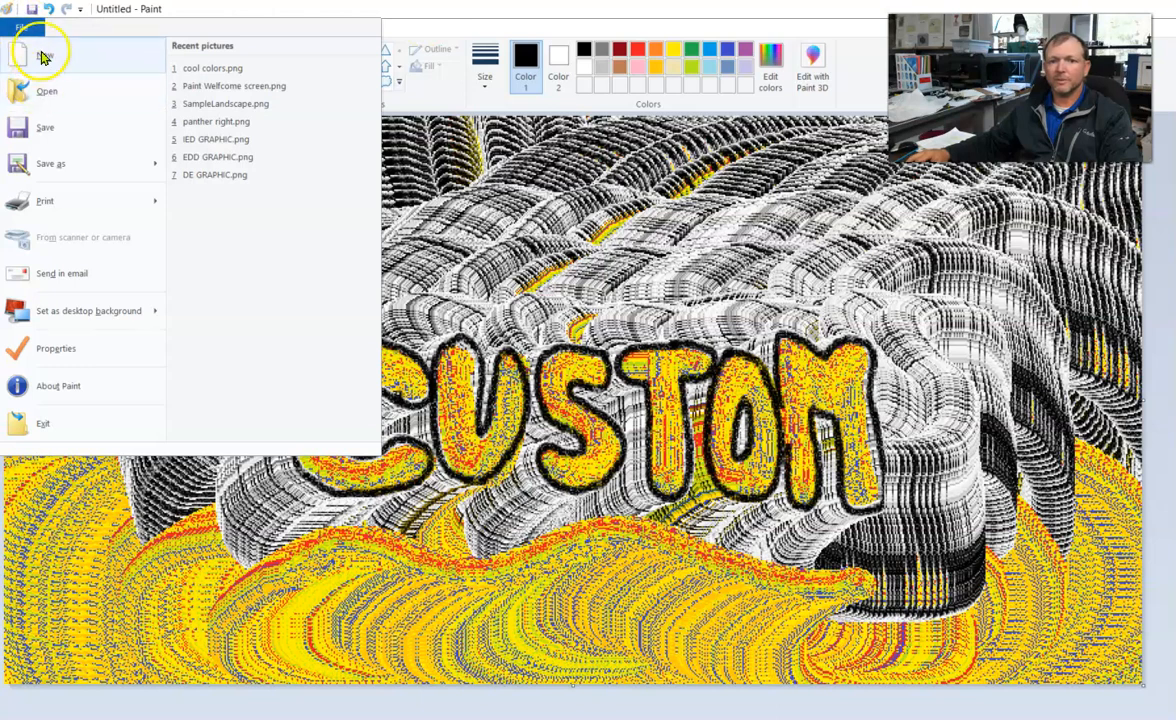
click(48, 164)
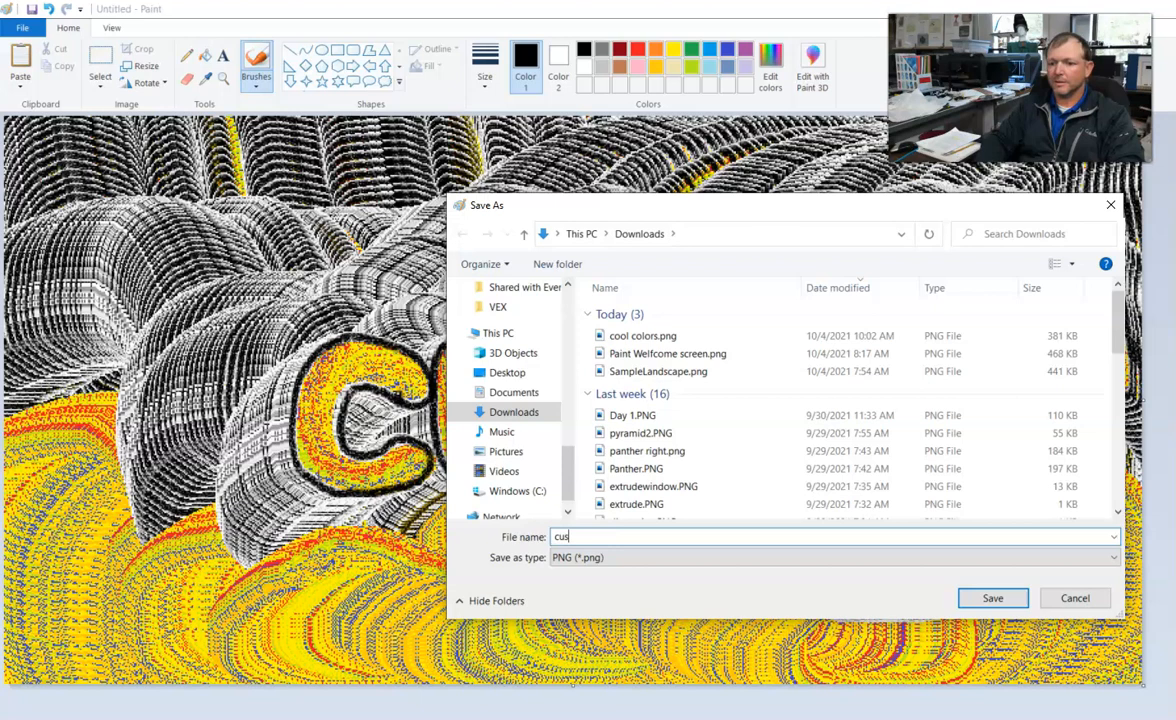
click(993, 597)
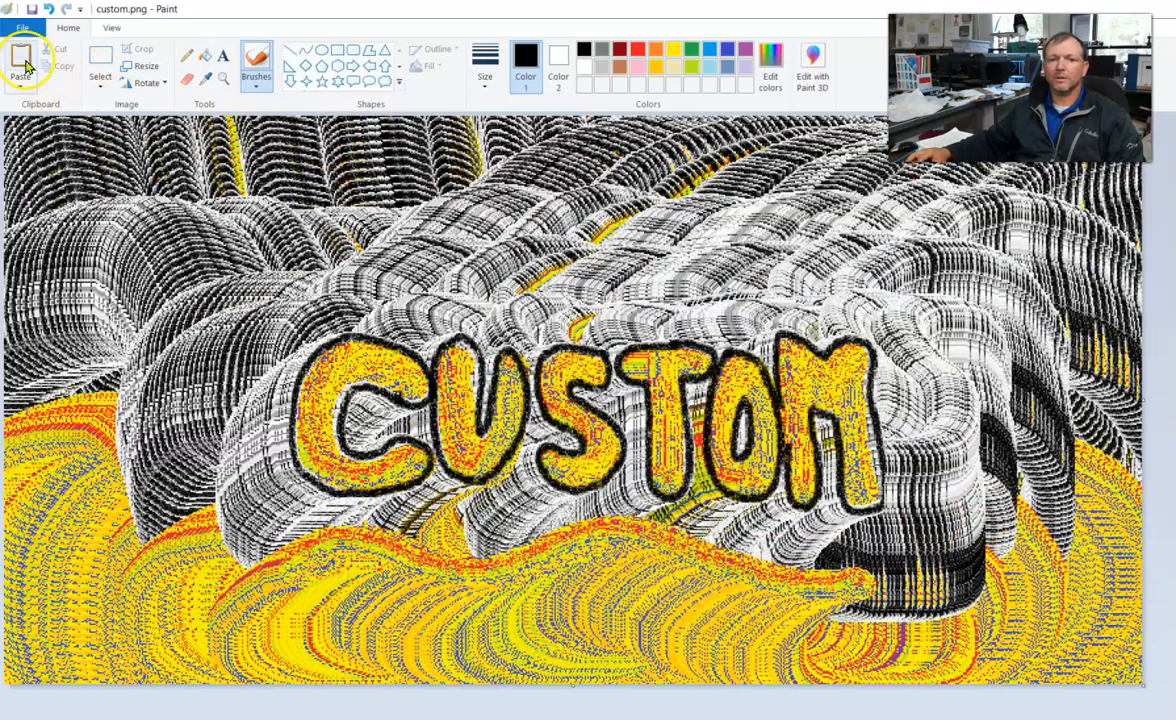
Create a new blank picture and narrow the canvas slightly so its whole width fits in view.
click(22, 27)
click(40, 55)
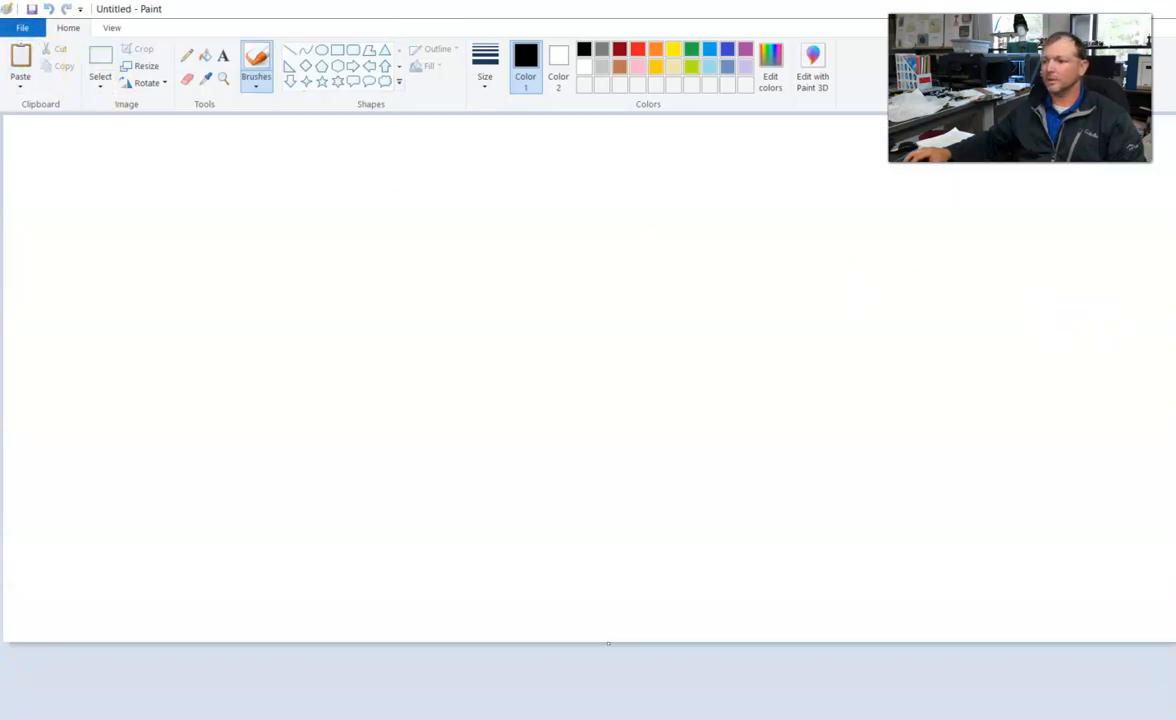
drag(1175, 643, 1162, 643)
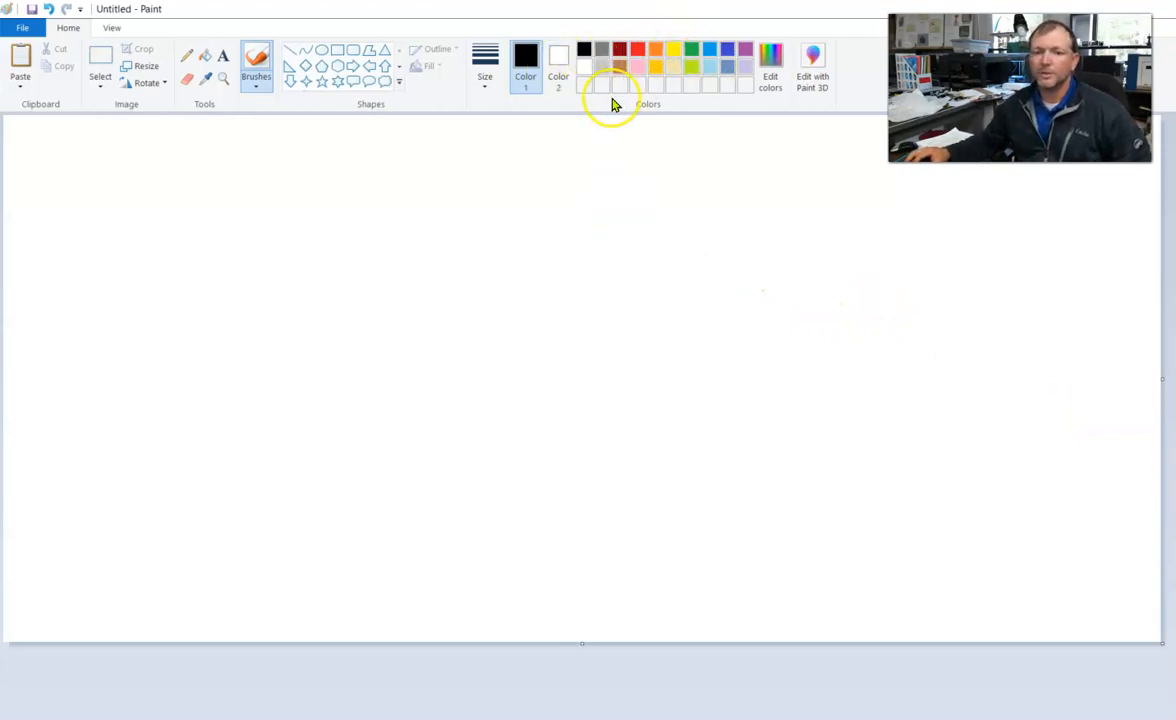
Spray a round patch at the canvas's centre-left with the Airbrush, layering yellow, lime and other colours.
click(250, 88)
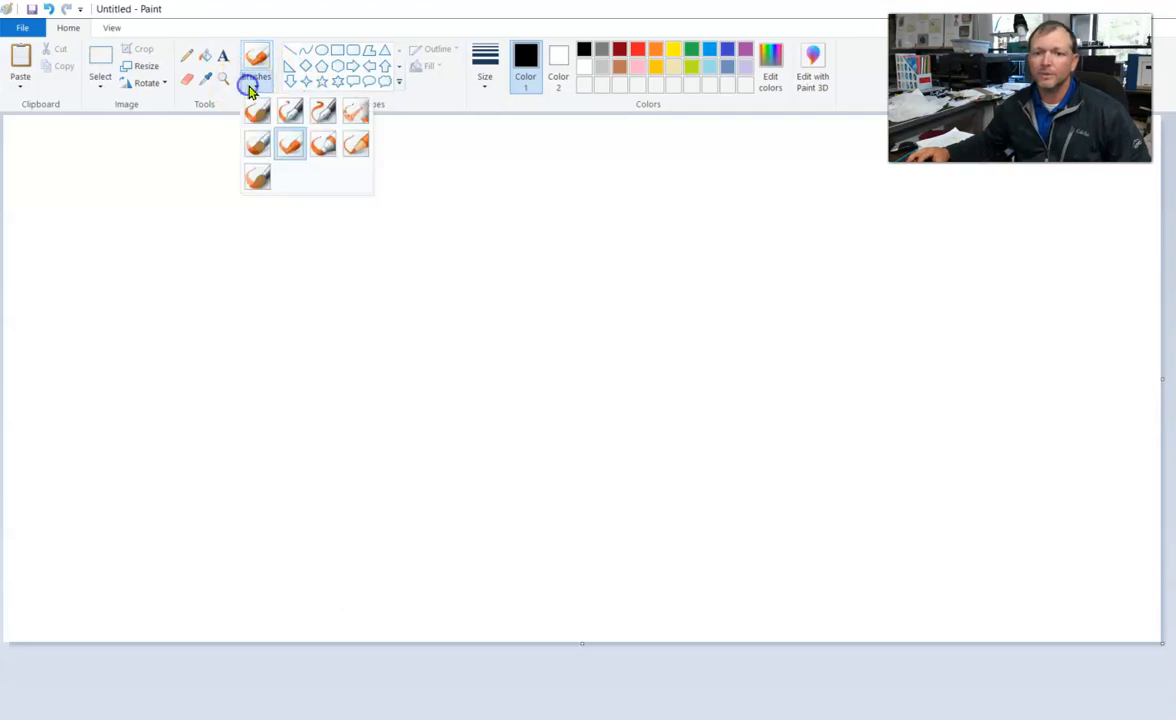
click(348, 110)
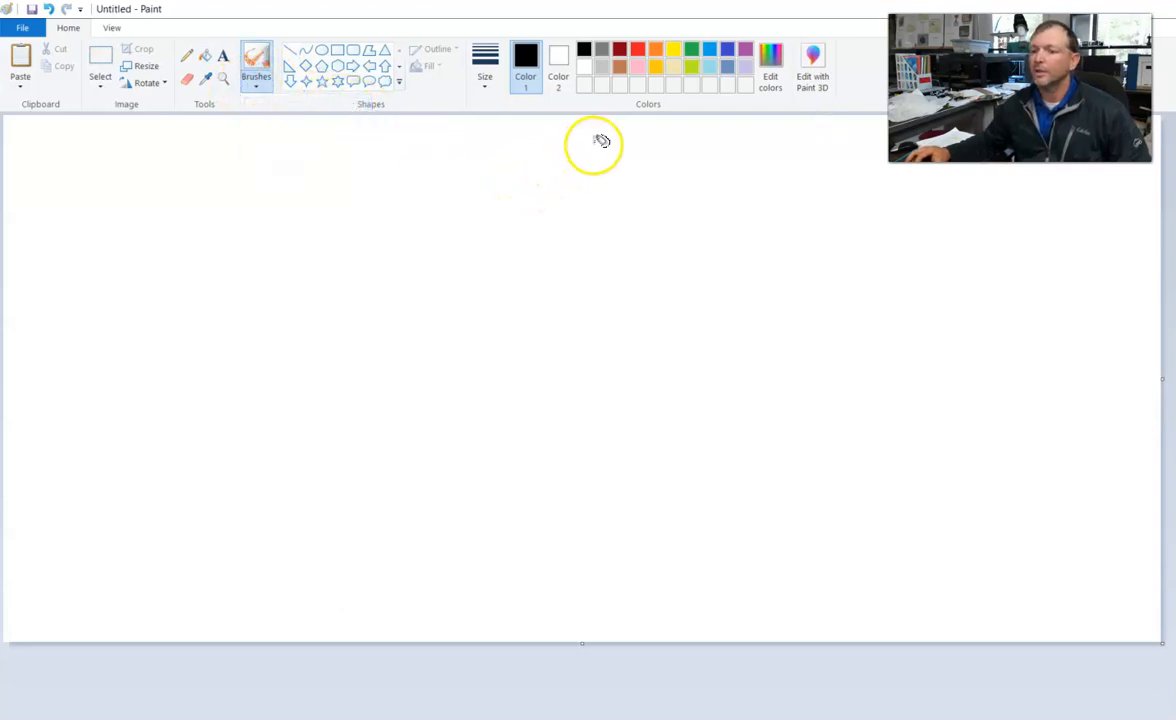
click(672, 54)
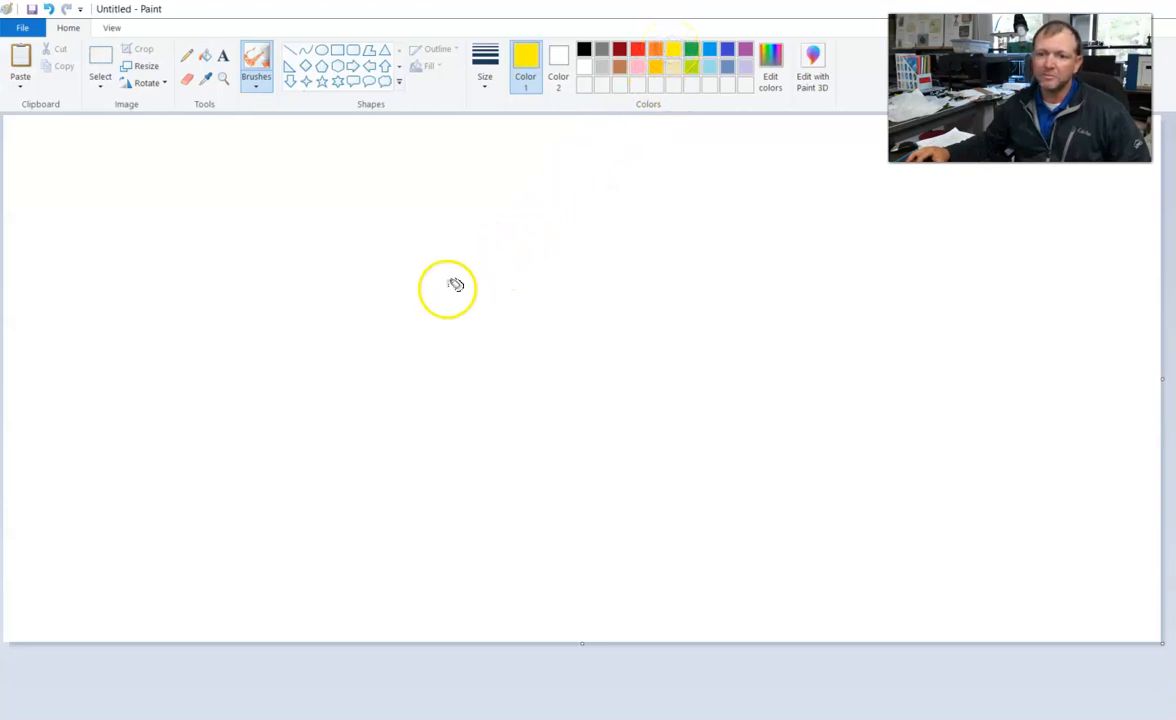
mouse_move(474, 282)
mouse_down()
mouse_move(510, 320)
mouse_move(487, 363)
mouse_move(535, 246)
mouse_move(500, 291)
mouse_move(464, 305)
mouse_move(473, 347)
mouse_move(510, 297)
mouse_move(469, 303)
mouse_move(475, 339)
mouse_move(439, 366)
mouse_move(417, 319)
mouse_move(486, 328)
mouse_up()
click(638, 68)
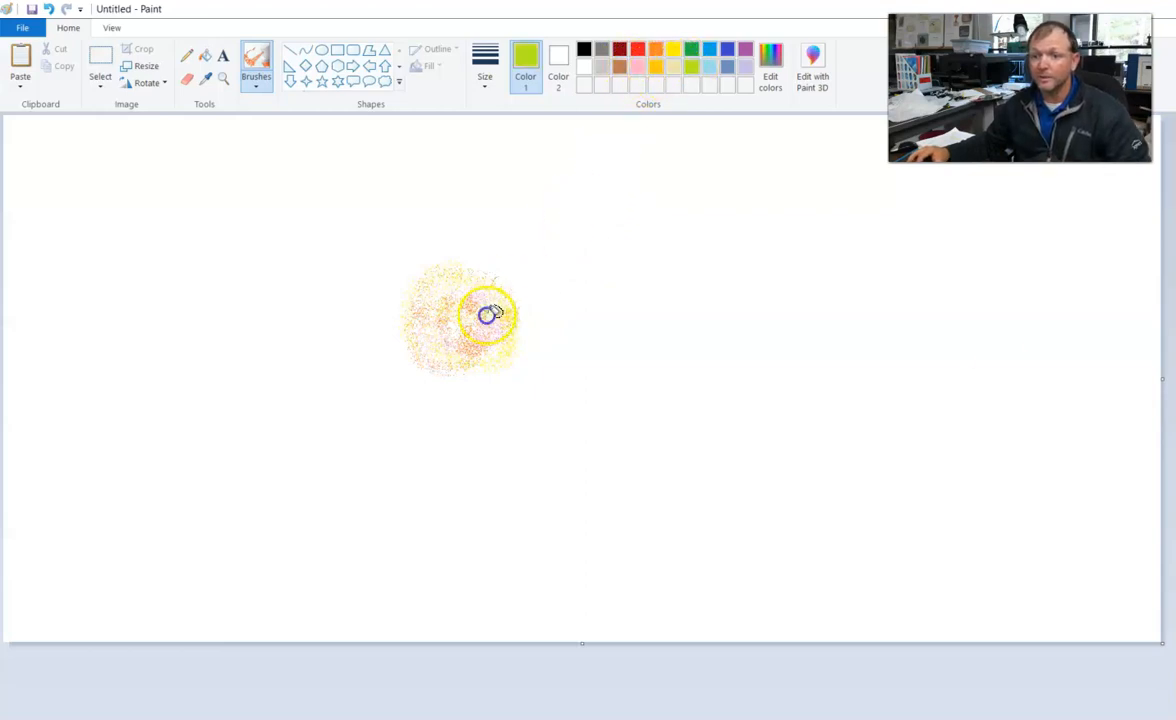
mouse_move(483, 301)
mouse_down()
mouse_move(490, 378)
mouse_move(516, 337)
mouse_up()
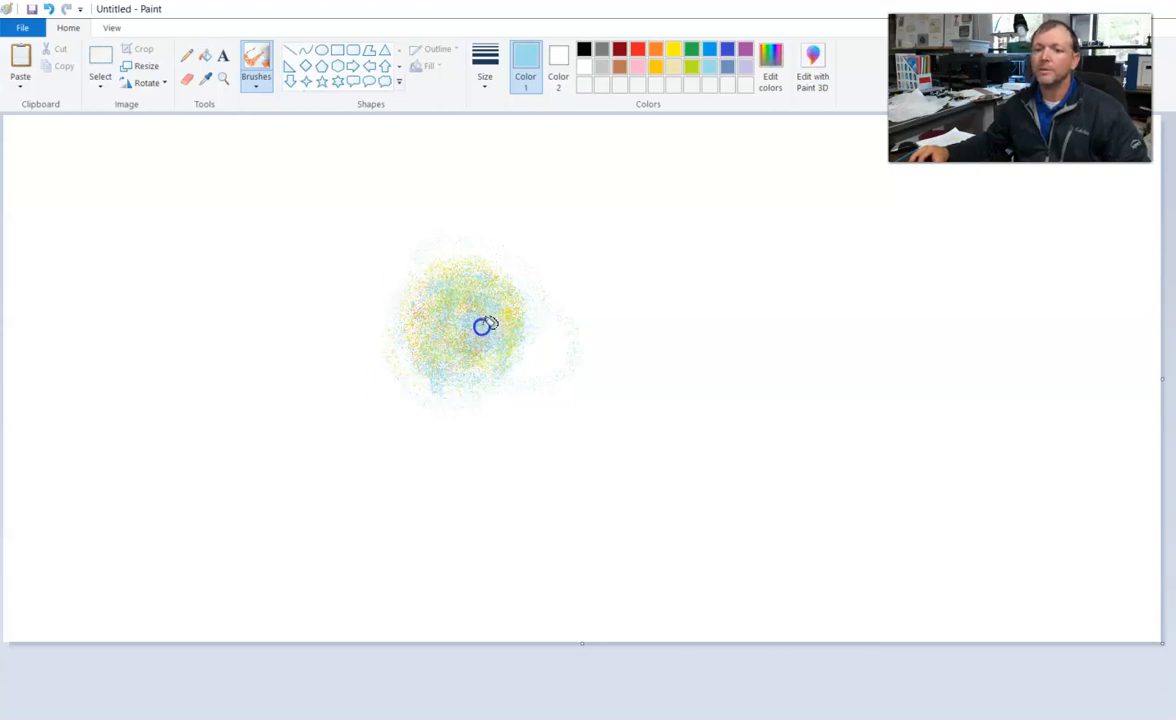
Airbrush more red and then yellow over the round multicoloured patch.
click(637, 52)
mouse_move(486, 302)
mouse_down()
mouse_move(442, 345)
mouse_move(448, 322)
mouse_move(493, 325)
mouse_move(435, 345)
mouse_move(445, 273)
mouse_move(482, 364)
mouse_move(452, 319)
mouse_up()
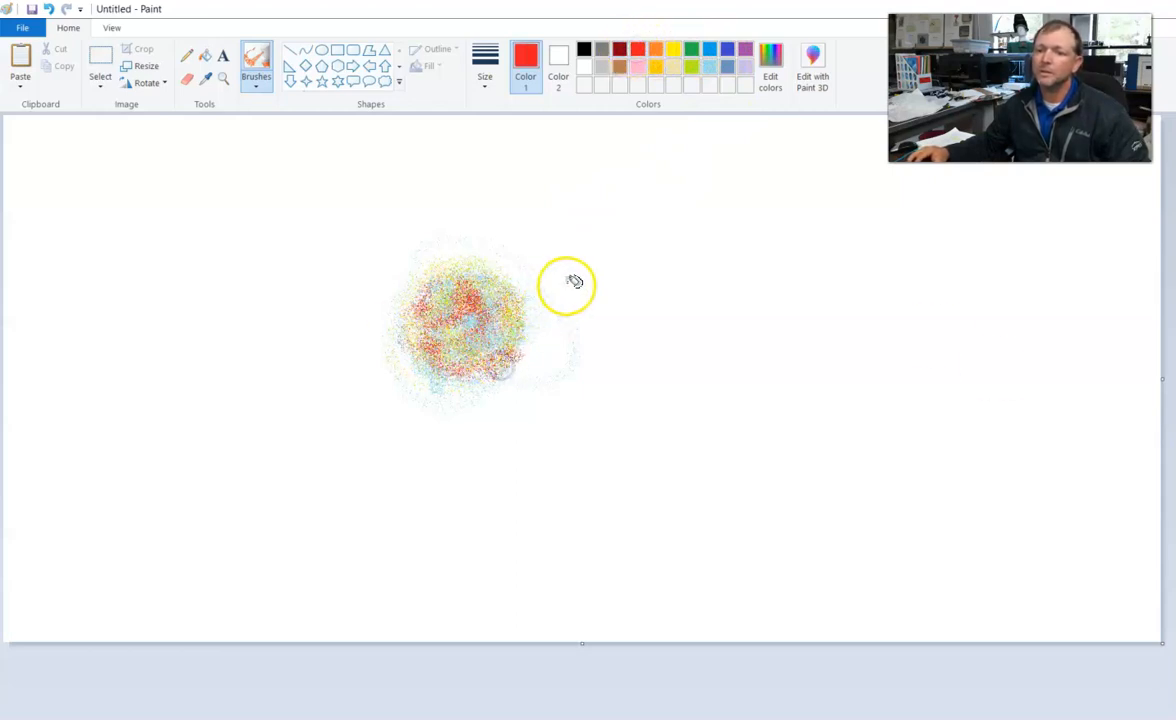
click(673, 52)
drag(512, 333, 497, 305)
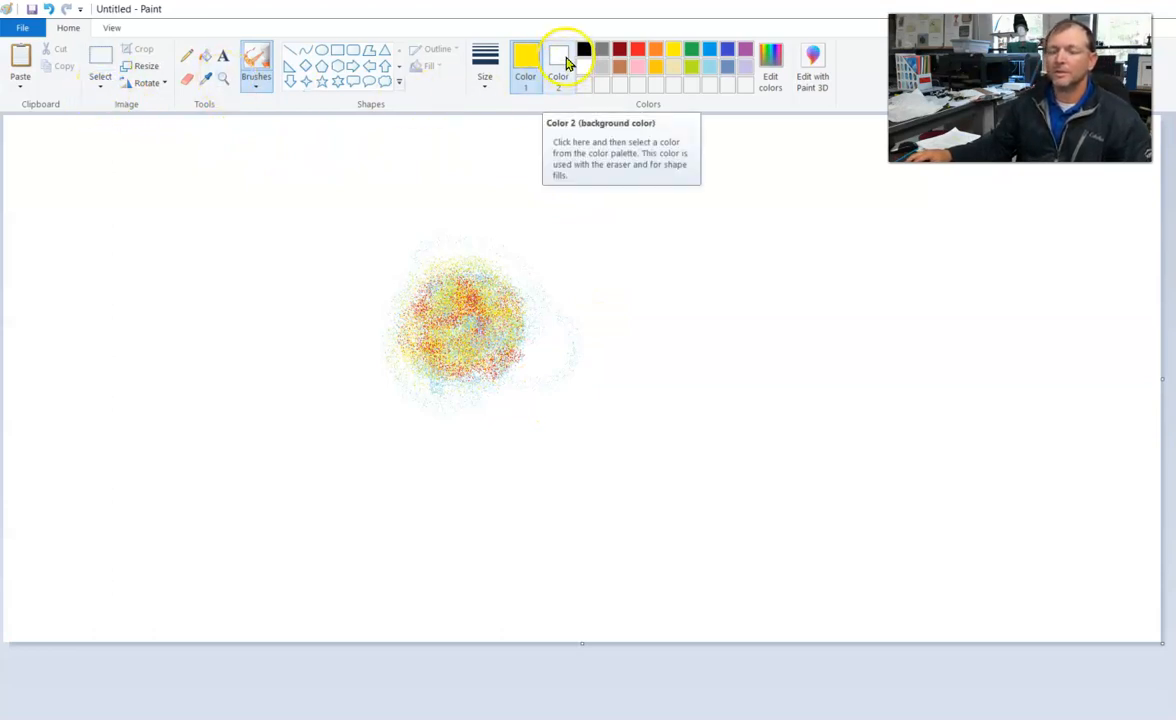
Cut a roughly circular disc out of the sprayed patch with a free-form selection and move it to the canvas's upper-left area.
click(100, 80)
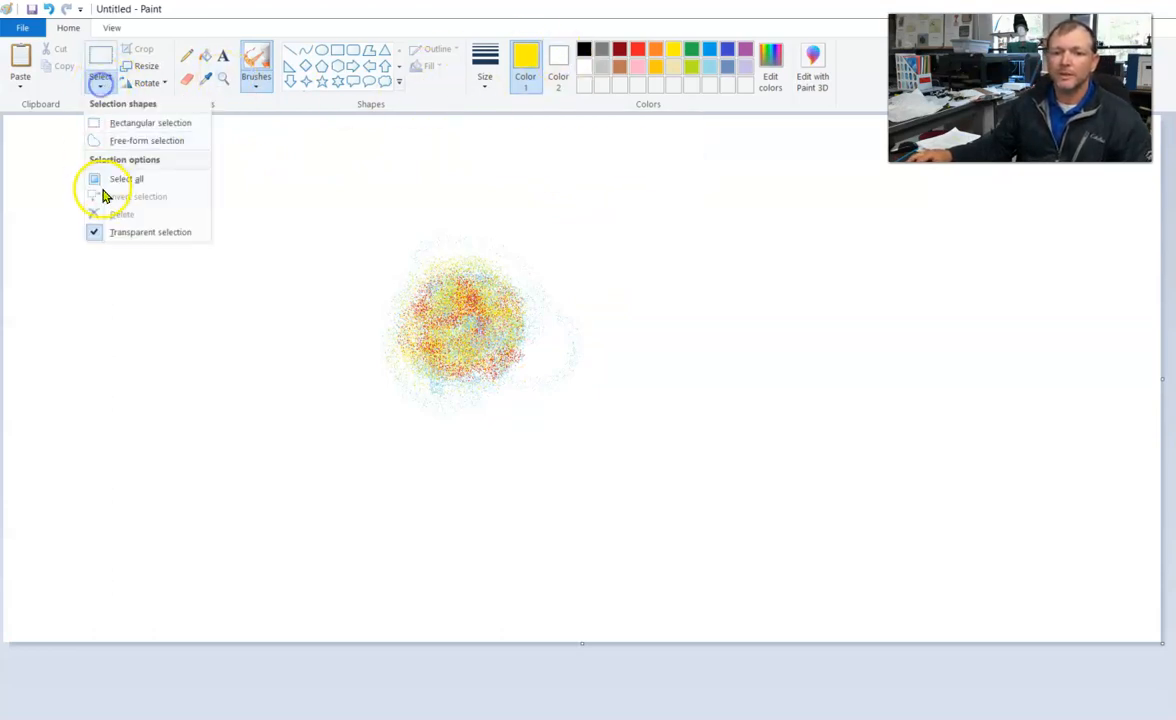
click(133, 140)
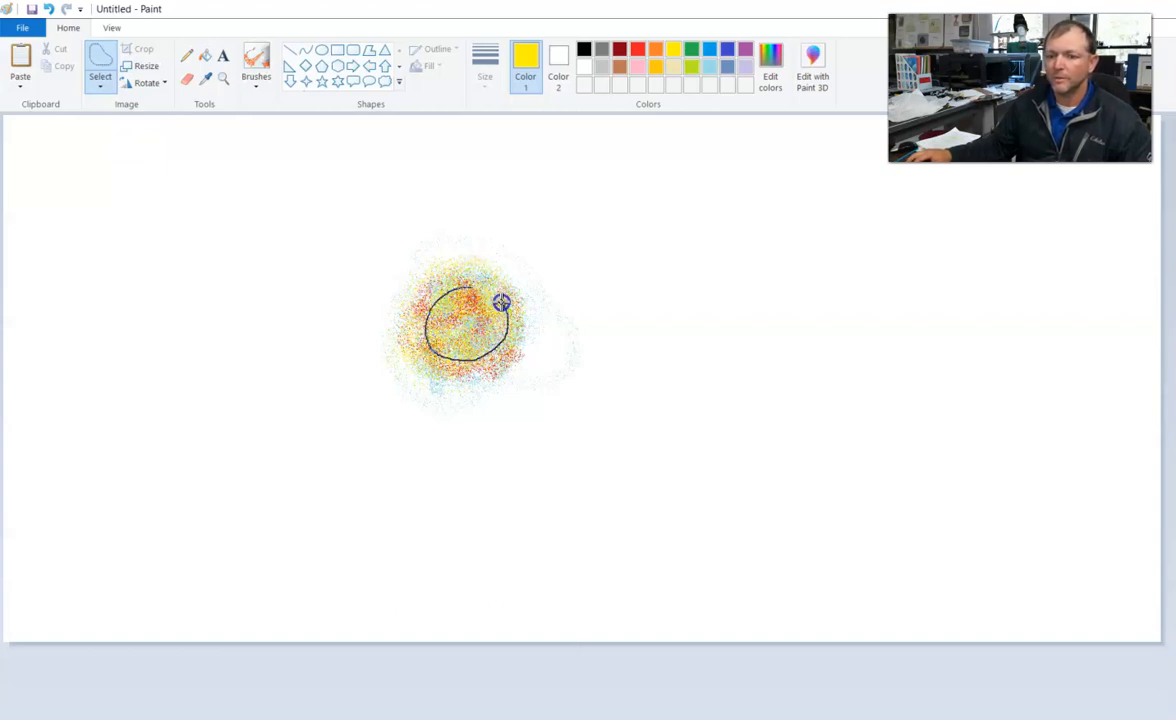
mouse_move(470, 288)
mouse_down()
mouse_move(273, 297)
mouse_move(118, 231)
mouse_move(140, 202)
mouse_move(105, 192)
mouse_up()
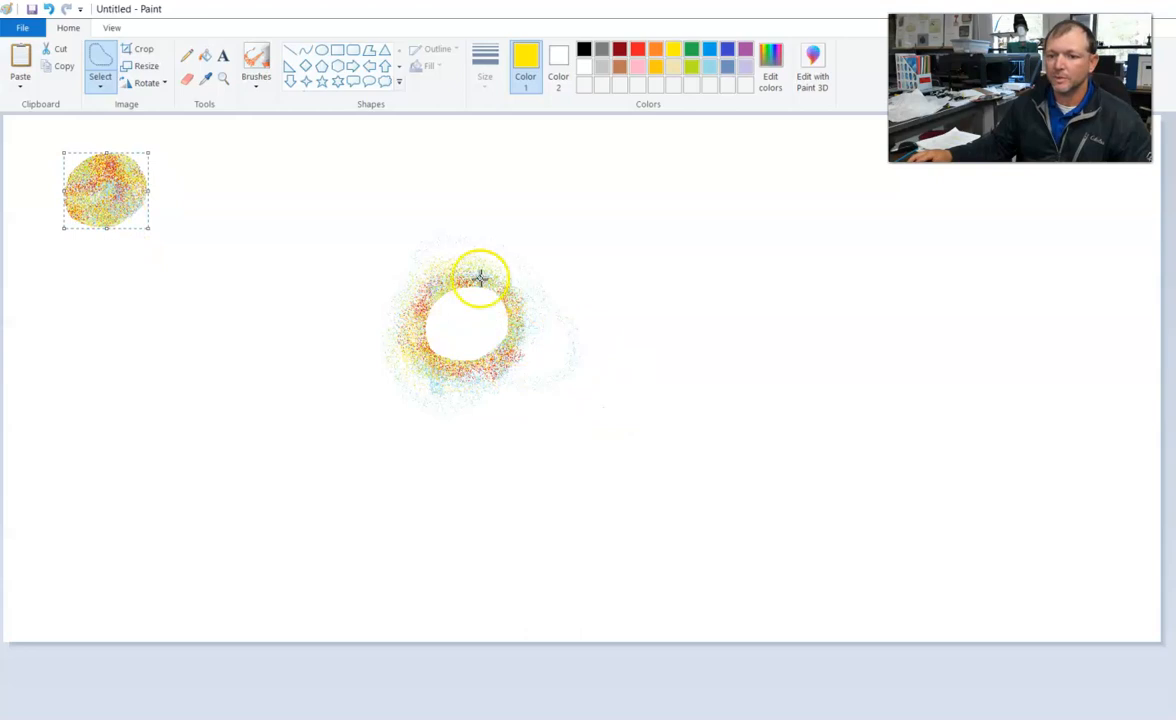
click(246, 157)
Select the disc with a rectangular selection and move it down to the left of the leftover ring.
click(100, 86)
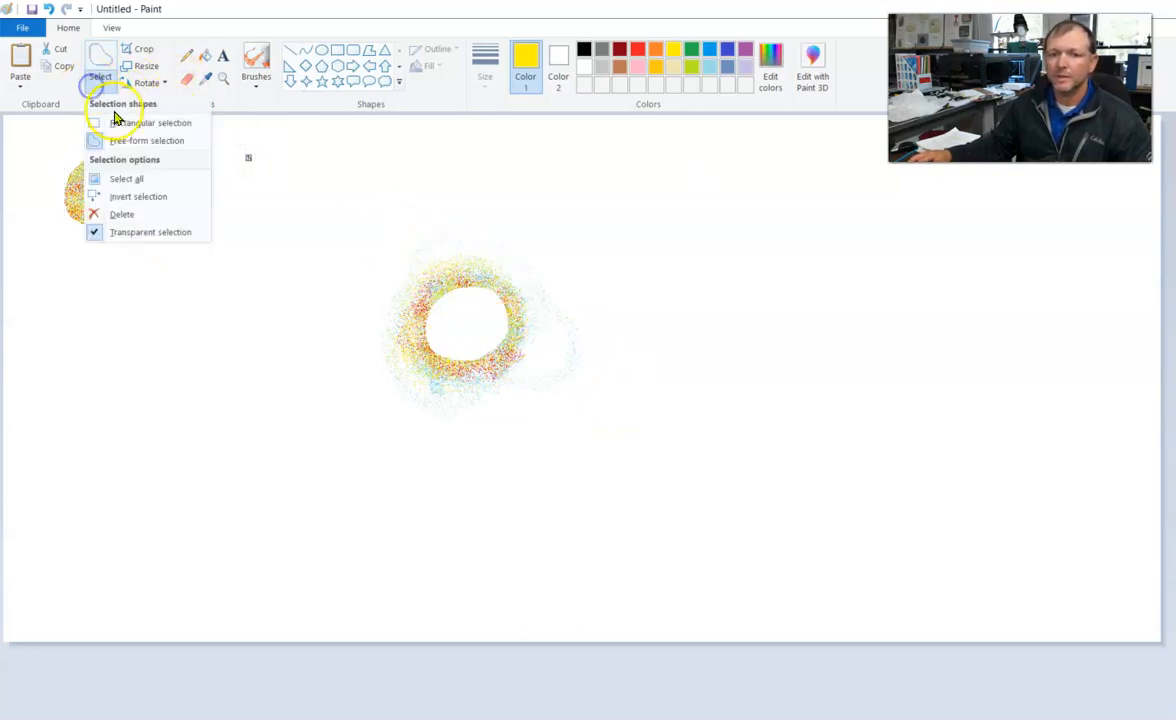
click(113, 122)
drag(48, 143, 171, 228)
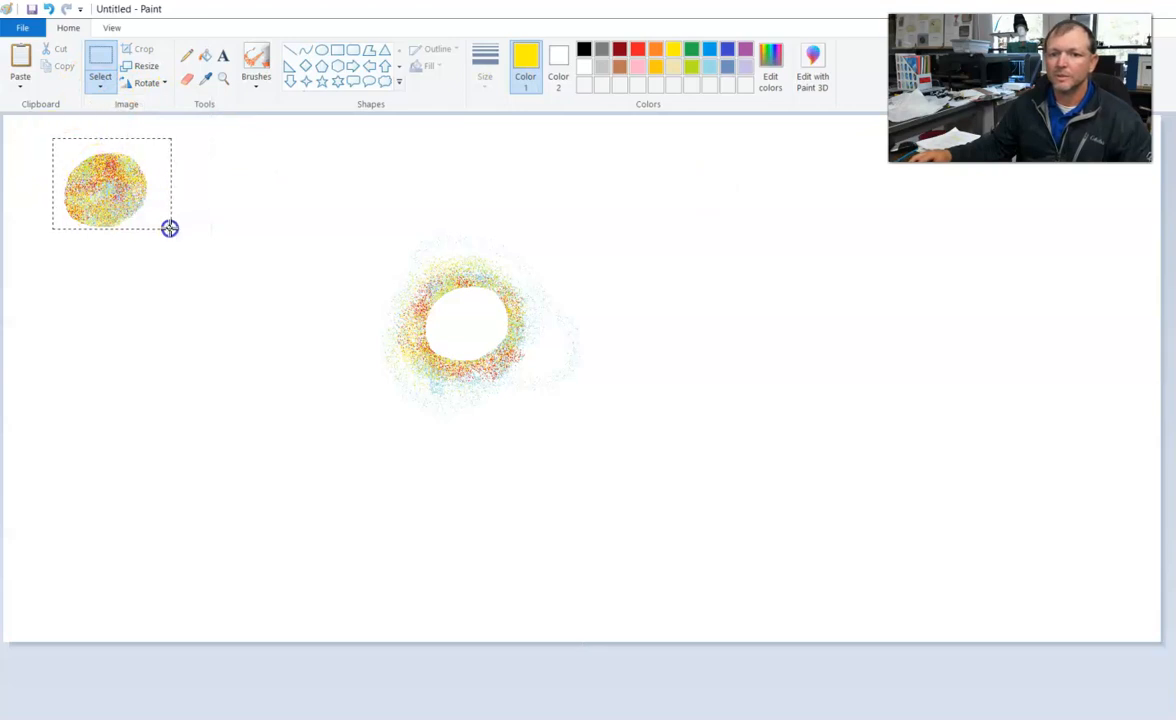
drag(121, 197, 209, 354)
Try smearing the leftover ring and the disc into winding trails across the canvas, and undo both trails.
drag(354, 223, 624, 455)
click(455, 307)
mouse_move(455, 316)
mouse_down()
mouse_move(572, 360)
mouse_move(472, 341)
mouse_move(444, 323)
mouse_up()
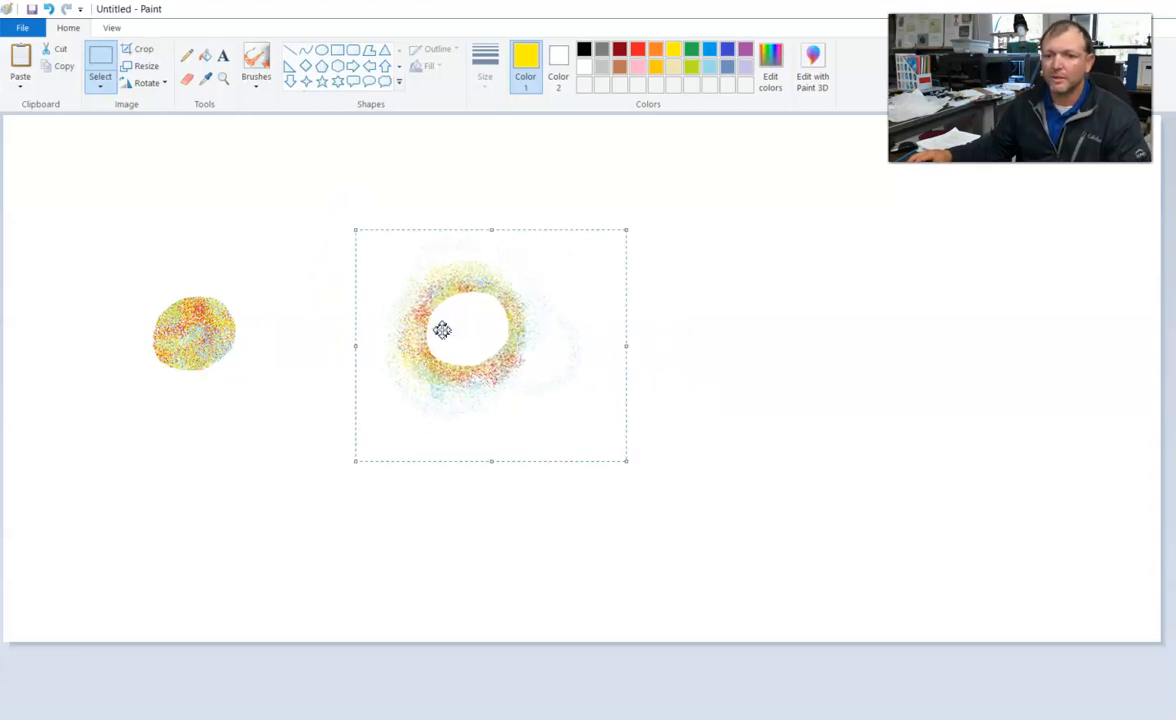
mouse_move(494, 321)
mouse_down()
mouse_move(461, 327)
mouse_move(483, 318)
mouse_move(484, 353)
mouse_move(524, 391)
mouse_move(586, 409)
mouse_move(627, 388)
mouse_move(679, 302)
mouse_move(735, 295)
mouse_move(755, 345)
mouse_move(829, 393)
mouse_move(862, 395)
mouse_up()
drag(116, 268, 270, 384)
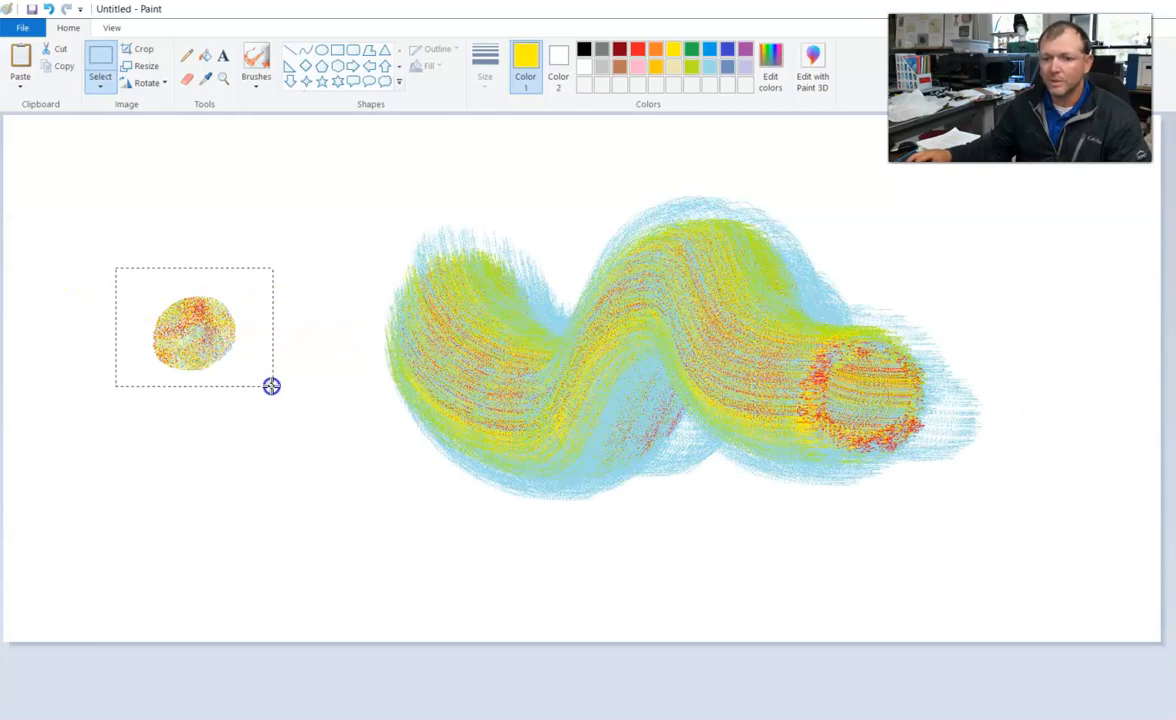
mouse_move(223, 336)
mouse_down()
mouse_move(244, 272)
mouse_move(278, 362)
mouse_move(332, 417)
mouse_move(342, 462)
mouse_move(292, 470)
mouse_move(209, 412)
mouse_move(128, 437)
mouse_move(117, 481)
mouse_move(173, 538)
mouse_move(360, 577)
mouse_up()
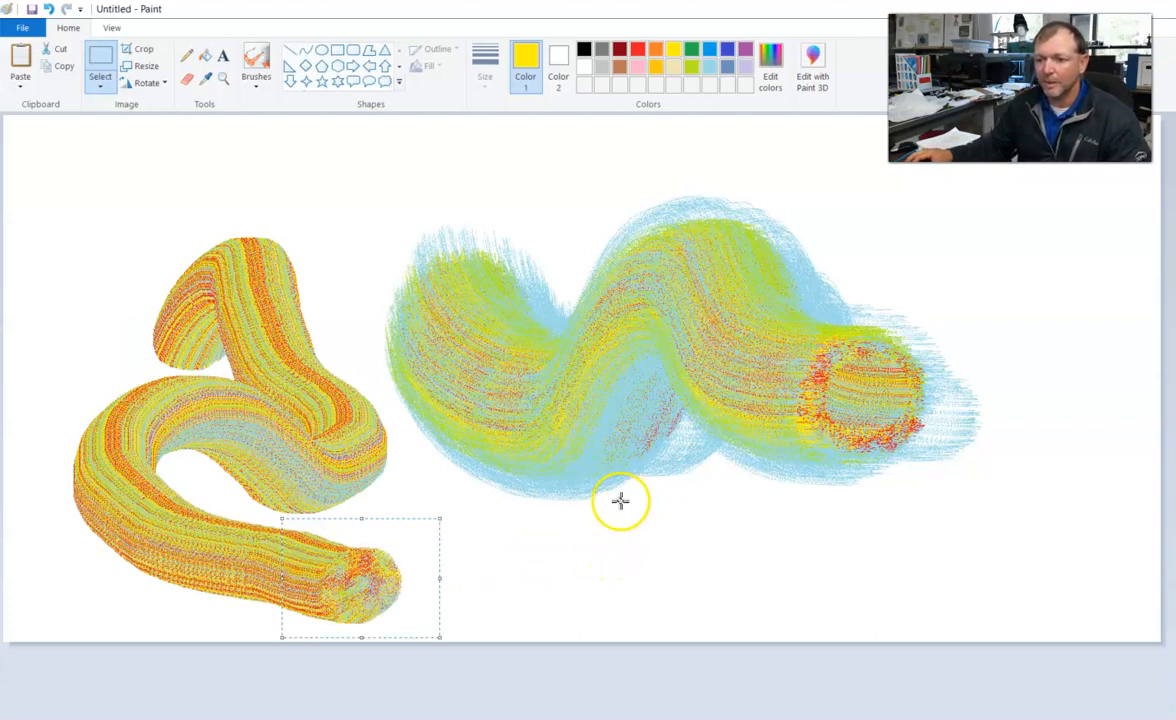
key(ctrl+z)
key(ctrl+z)
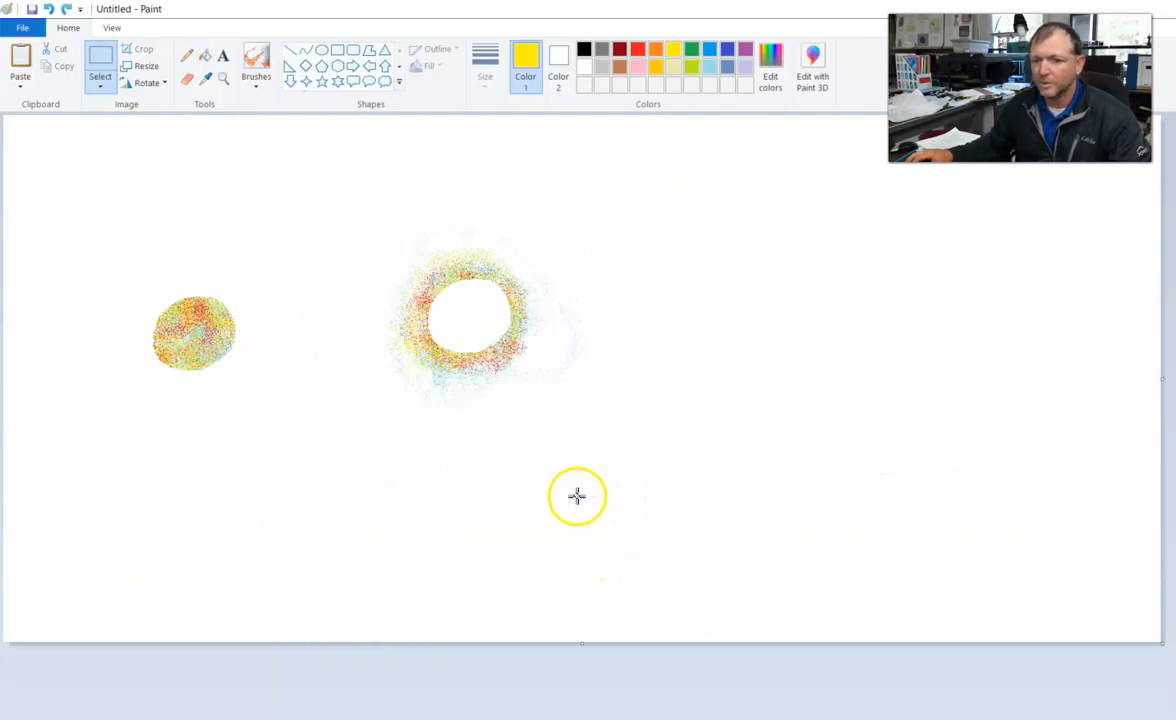
Delete the leftover sprayed ring beside the disc.
drag(323, 165, 633, 452)
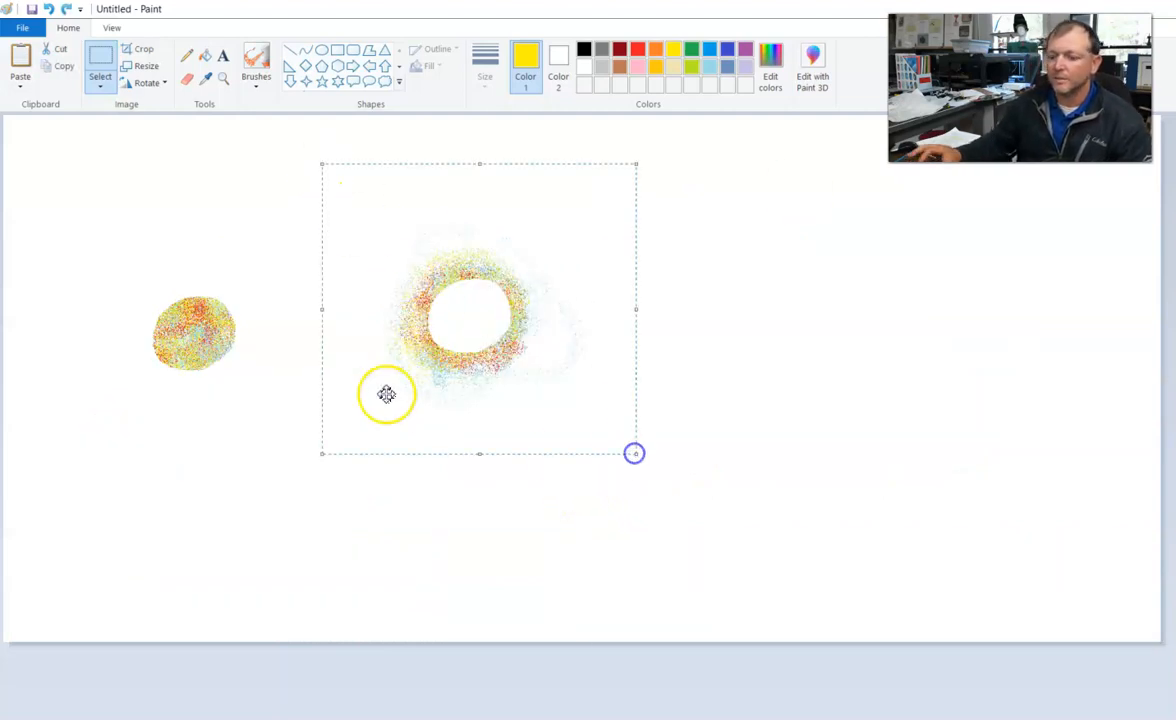
key(Delete)
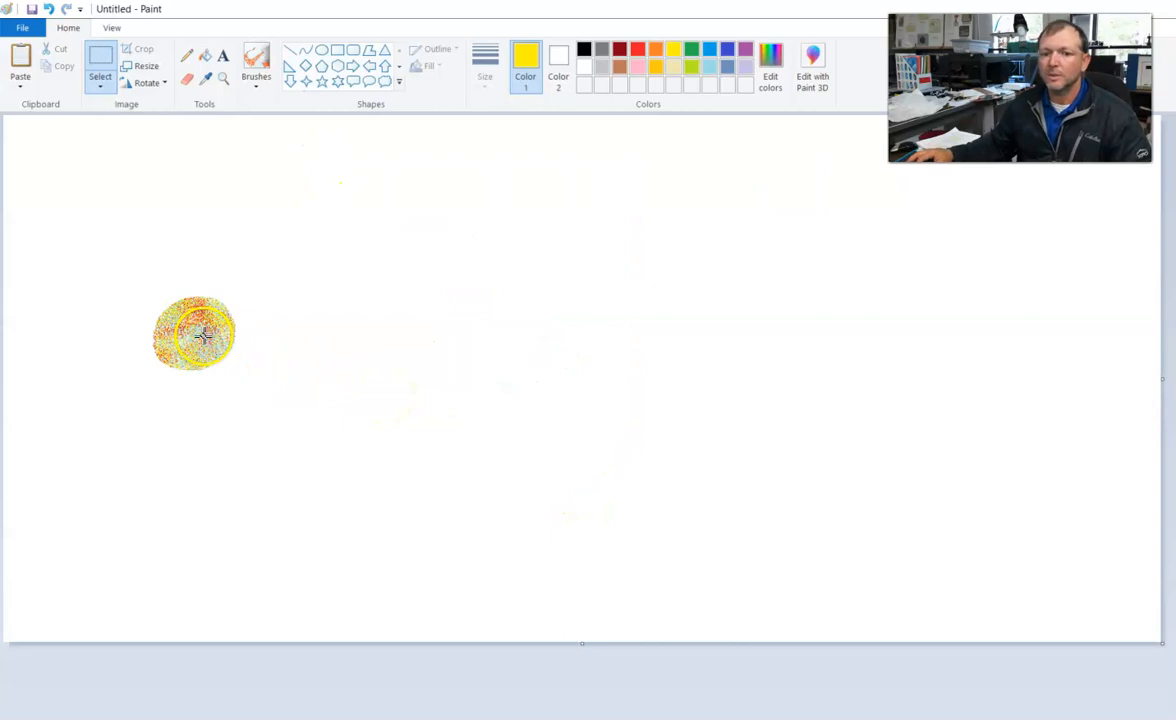
Move the disc to the canvas's upper left and use it as a custom brush to draw a large letter C.
drag(133, 267, 261, 399)
drag(192, 332, 132, 255)
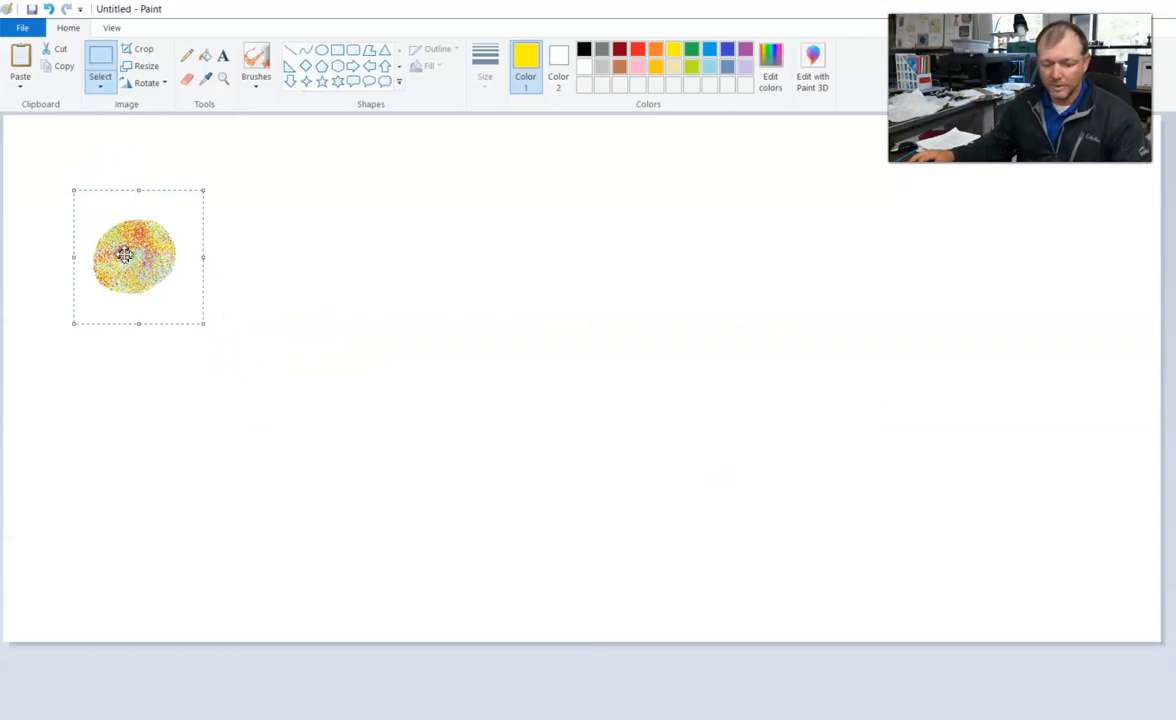
mouse_move(149, 257)
mouse_down()
mouse_move(112, 253)
mouse_move(60, 294)
mouse_move(52, 391)
mouse_move(90, 443)
mouse_move(153, 453)
mouse_move(189, 415)
mouse_up()
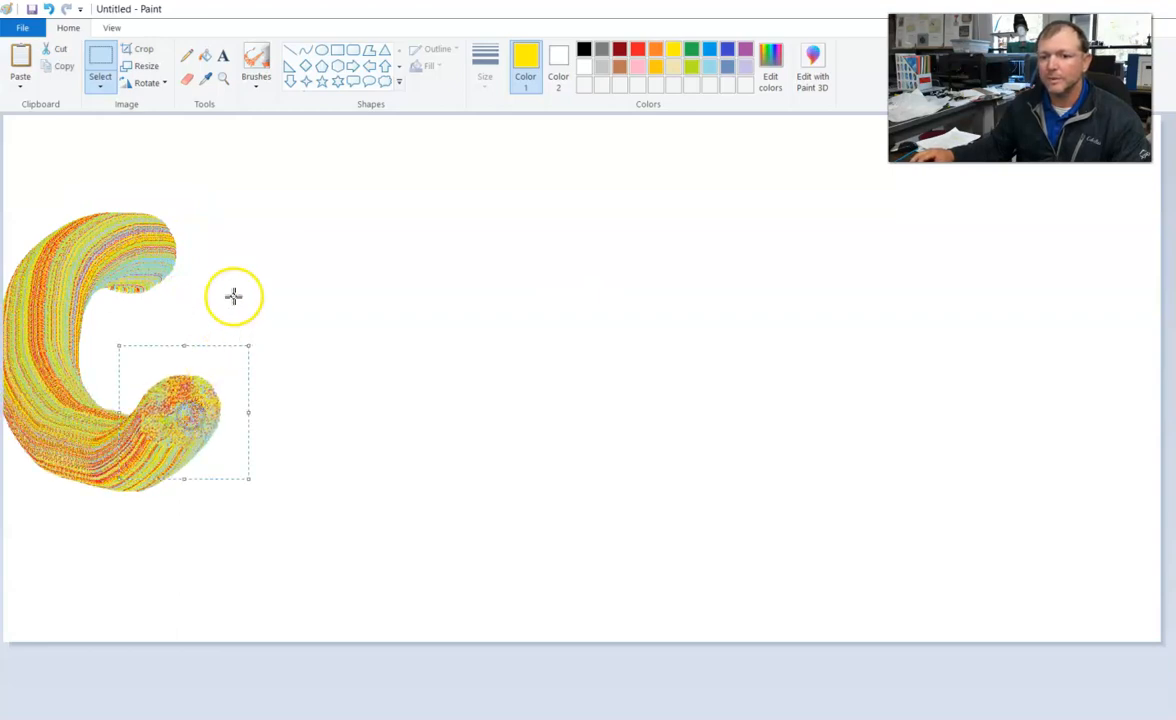